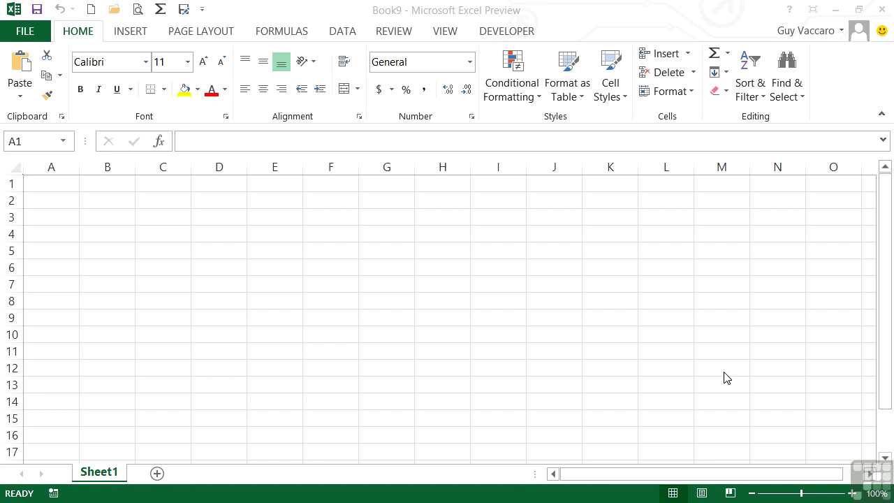
Step: Switch to Firefox, copy the full address of the CNNMoney markets page, and return to Excel
key(alt+Tab)
key(alt+Tab)
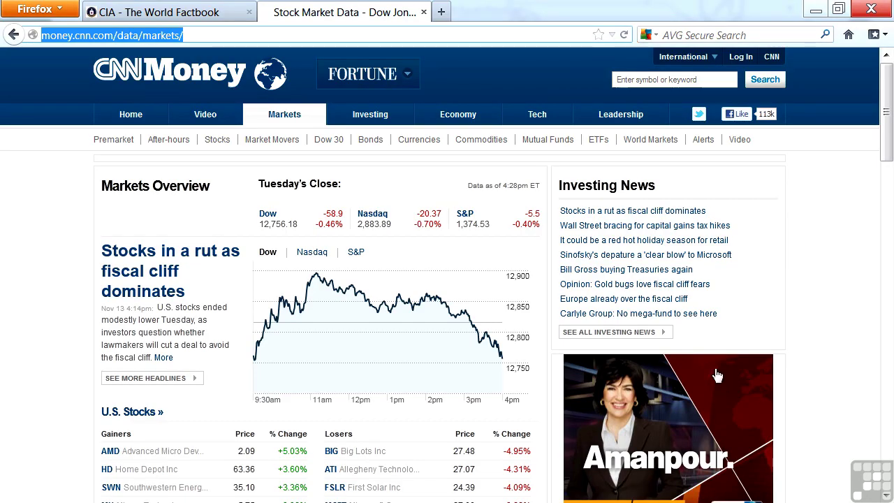
click(194, 35)
drag(194, 34, 38, 34)
right_click(71, 35)
click(118, 85)
key(alt+Tab)
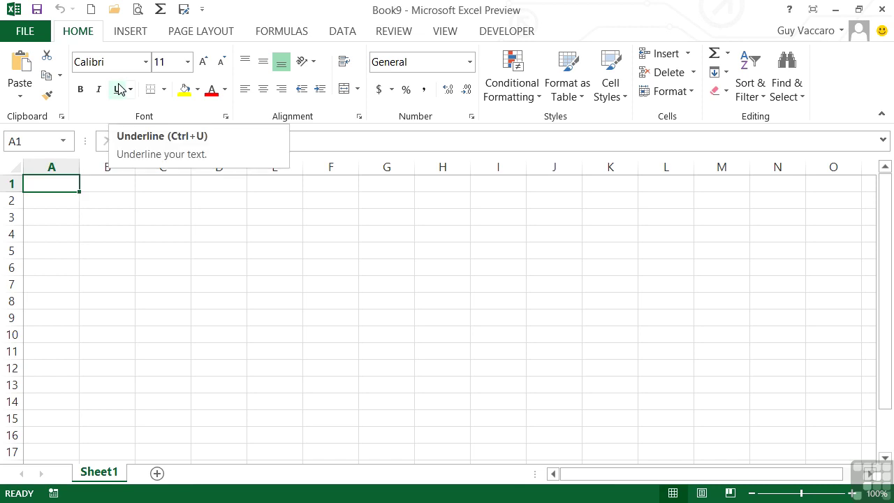
click(351, 34)
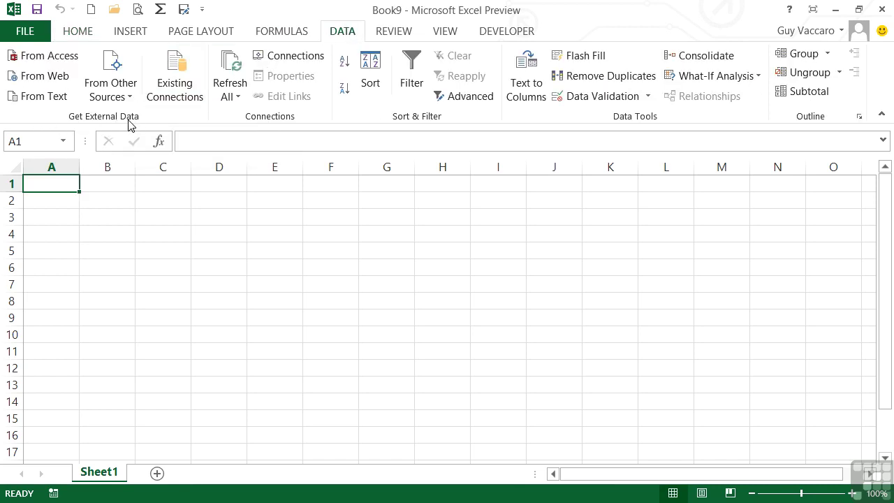
click(43, 78)
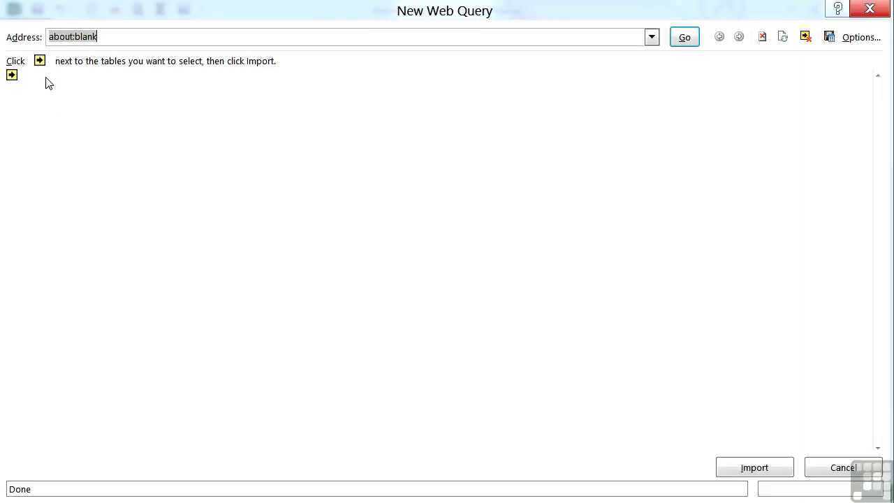
click(107, 38)
drag(109, 36, 46, 30)
key(ctrl+v)
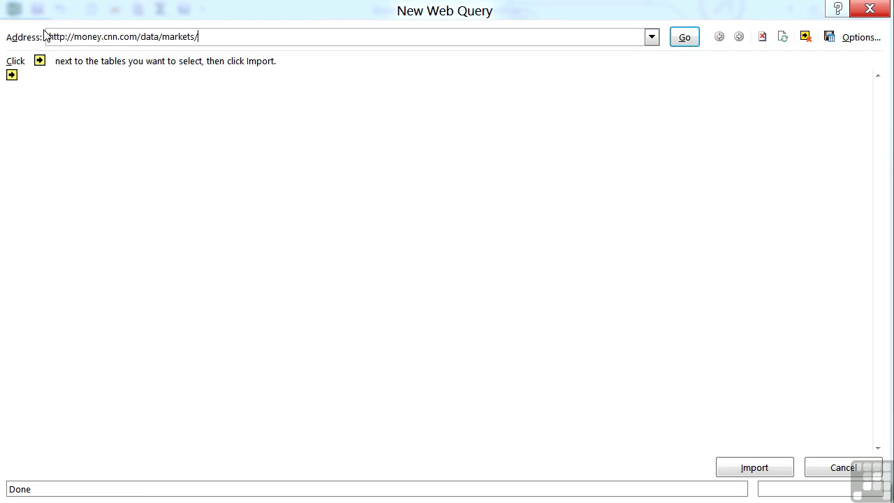
click(684, 38)
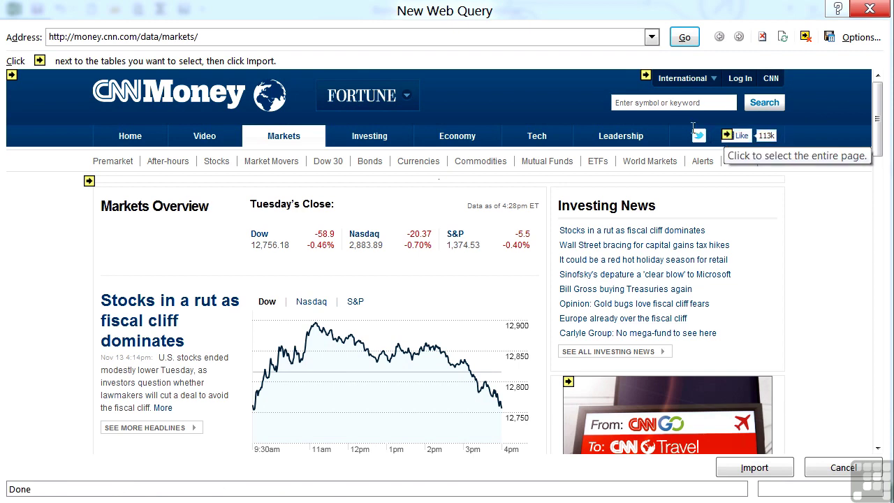
Step: Select the Gainers, Losers, Currencies, World Markets and Mutual Funds tables and import them into the existing worksheet at =$A$1
scroll(881, 183, down, 5)
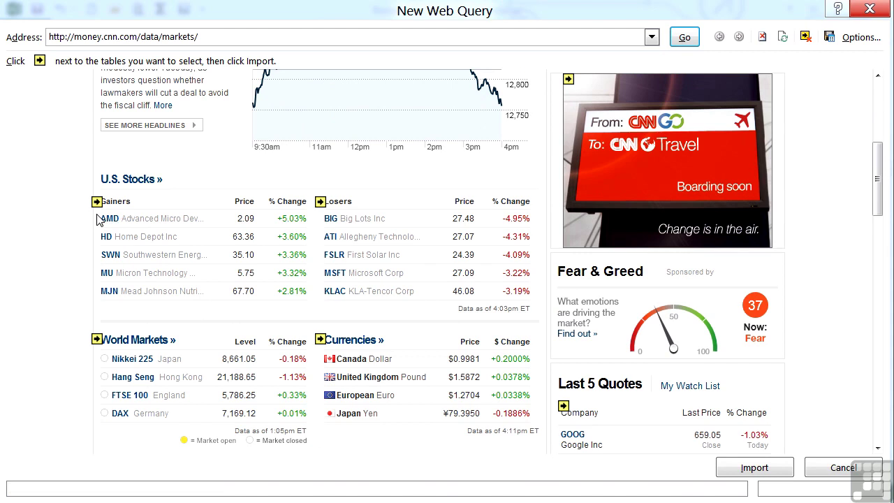
click(97, 202)
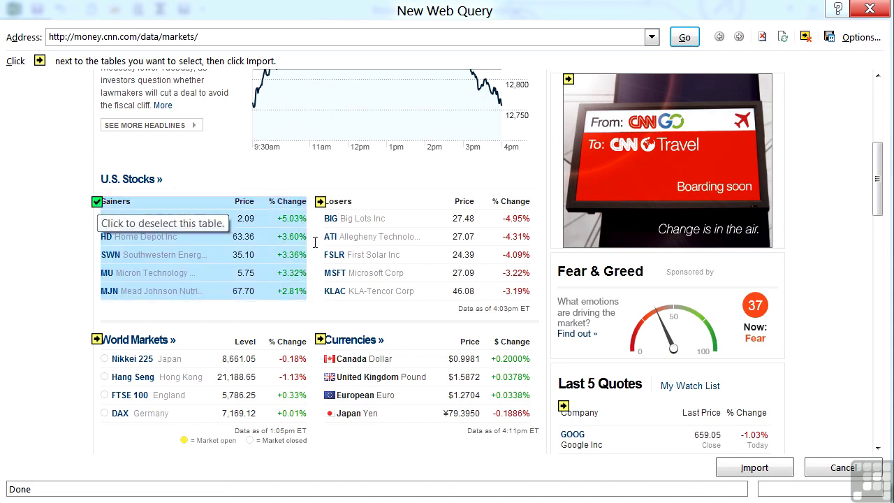
click(320, 203)
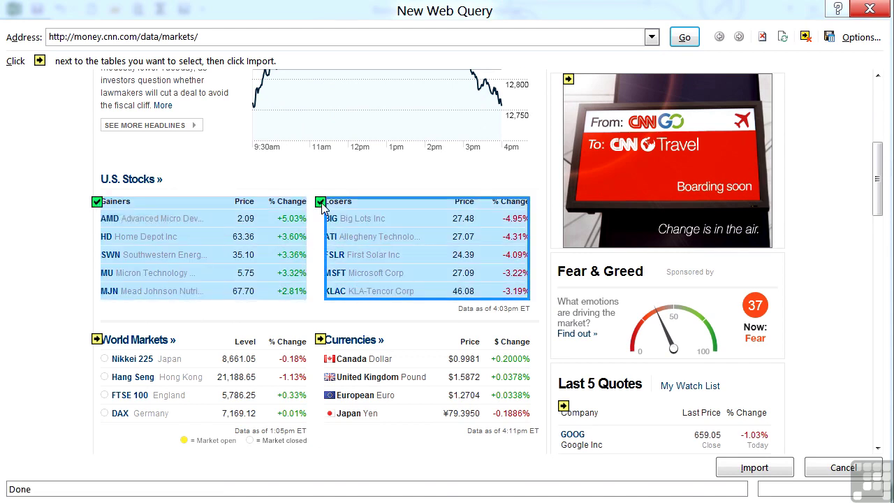
click(320, 340)
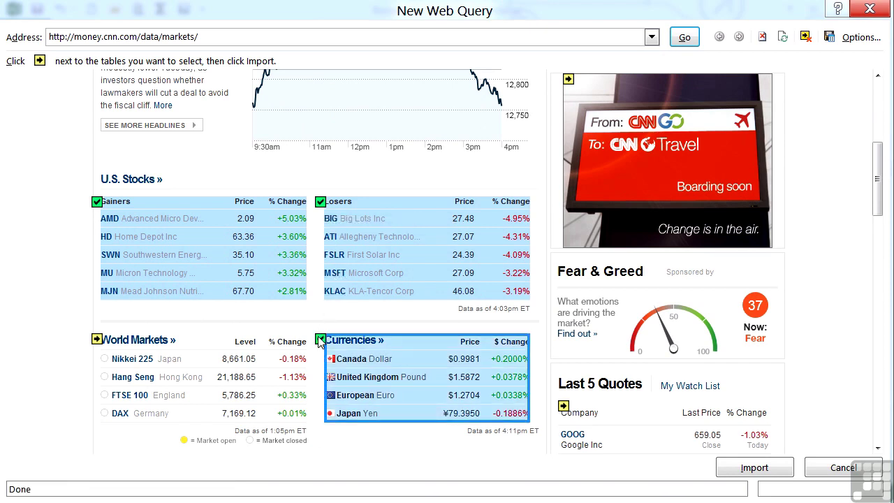
click(97, 340)
scroll(270, 279, down, 5)
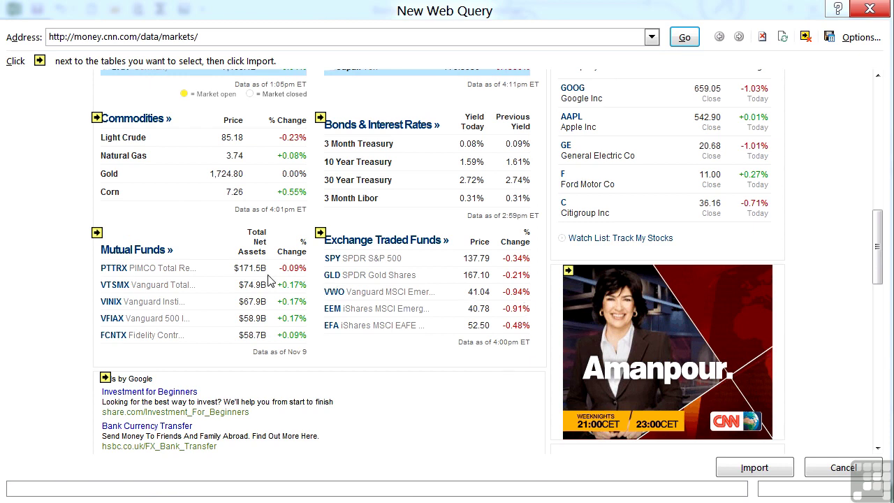
click(97, 232)
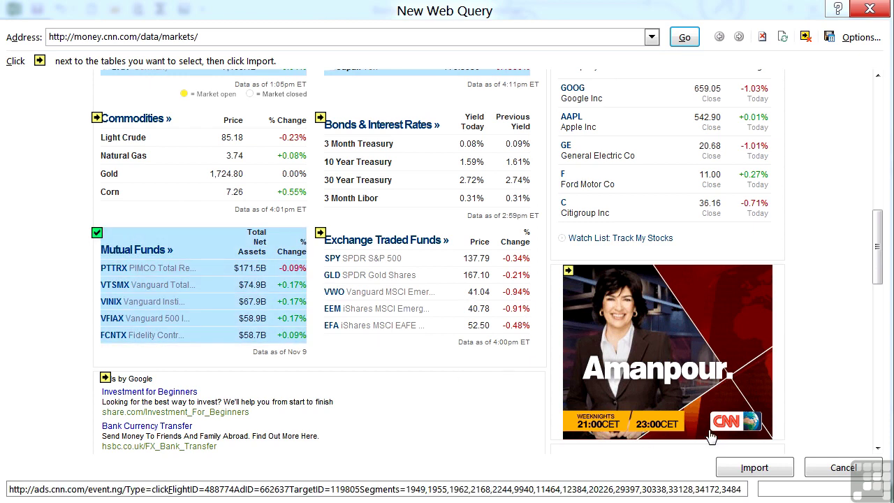
click(768, 469)
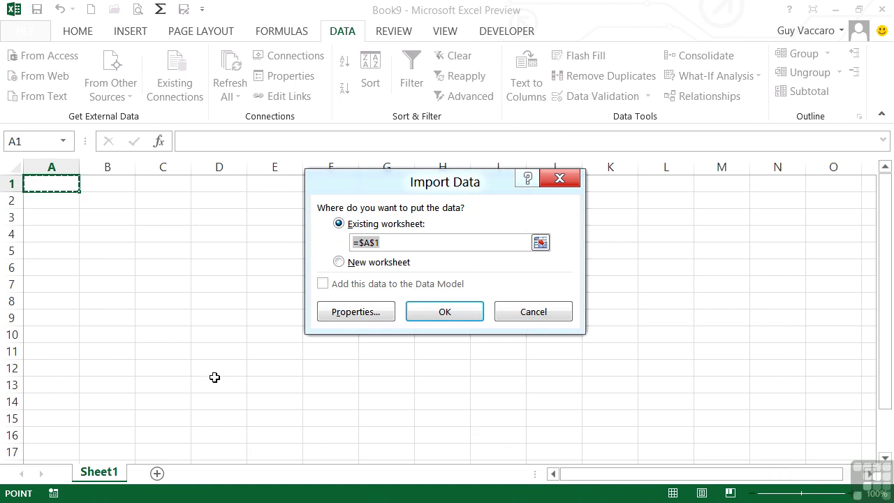
click(452, 314)
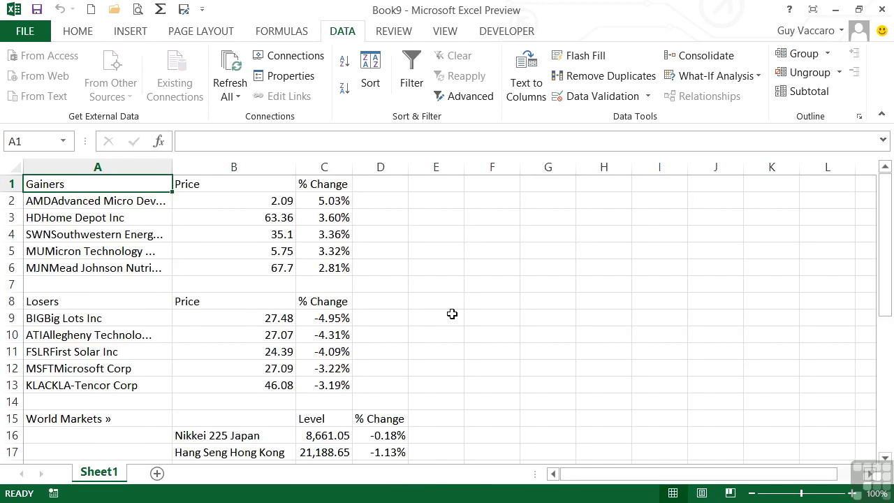
Step: Widen column A and look through the imported tables down to Mutual Funds
drag(172, 171, 253, 171)
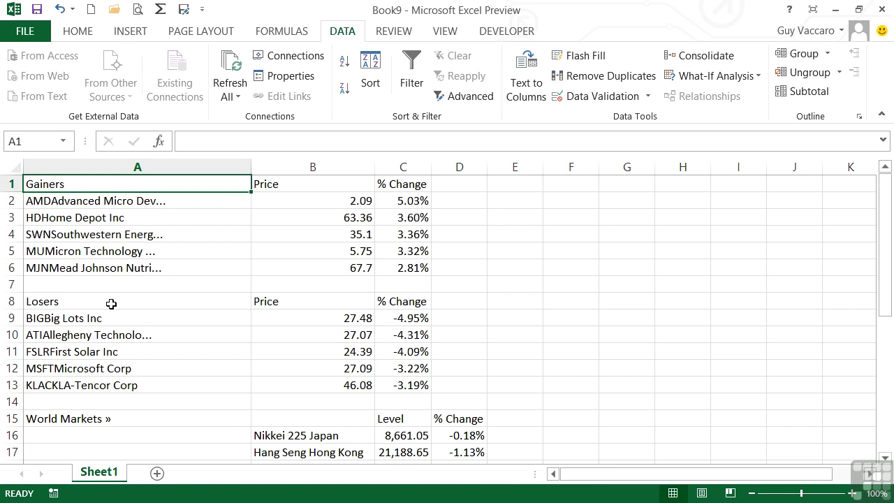
scroll(226, 331, down, 3)
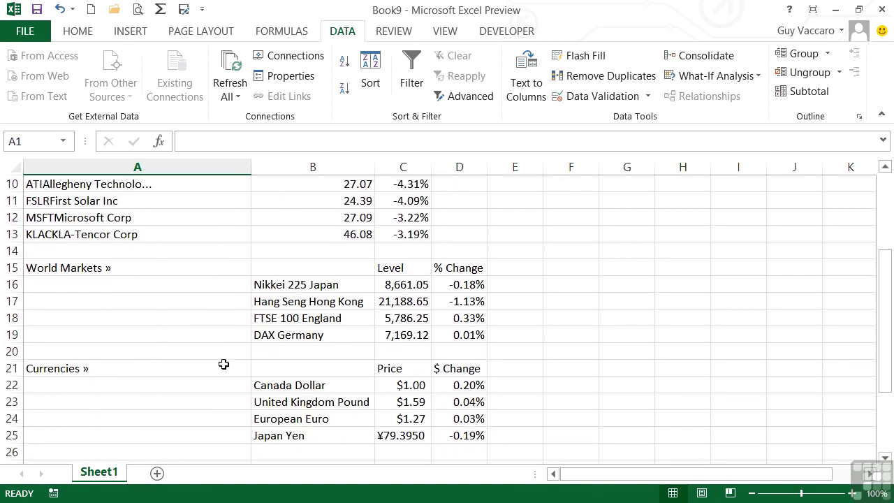
scroll(223, 365, down, 2)
scroll(173, 374, down, 2)
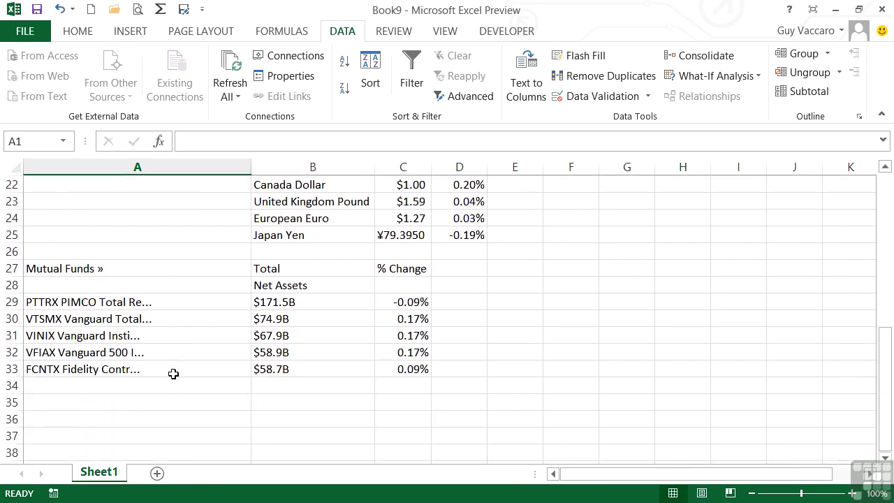
Step: Rename the worksheet holding the imported tables as MarketData
double_click(111, 472)
text(MarketData)
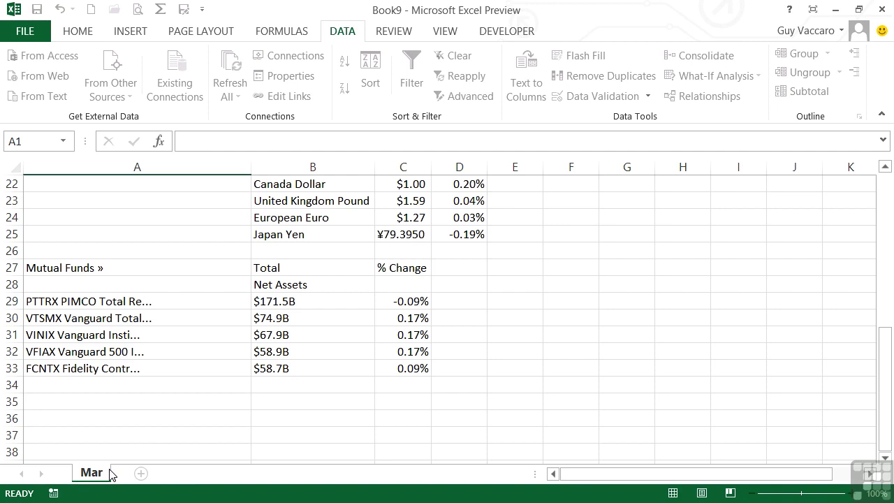
click(147, 422)
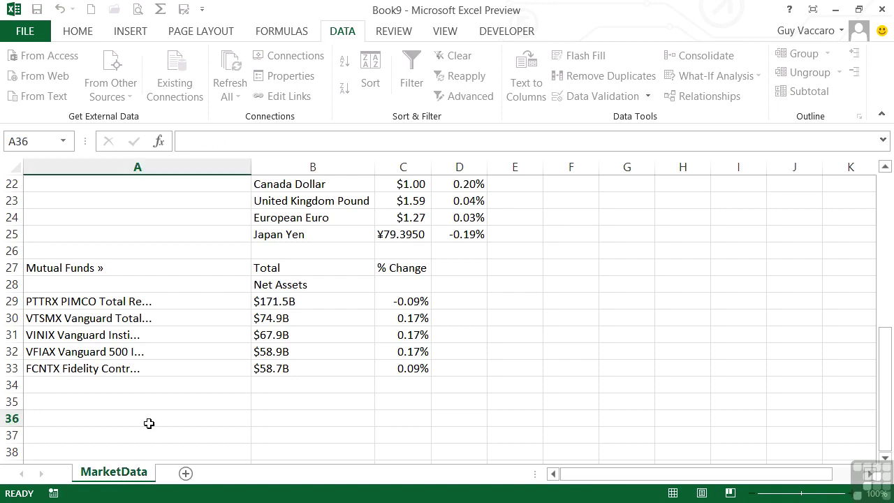
Step: Save the workbook on the computer in the Chapter 14 folder as webData
key(ctrl+s)
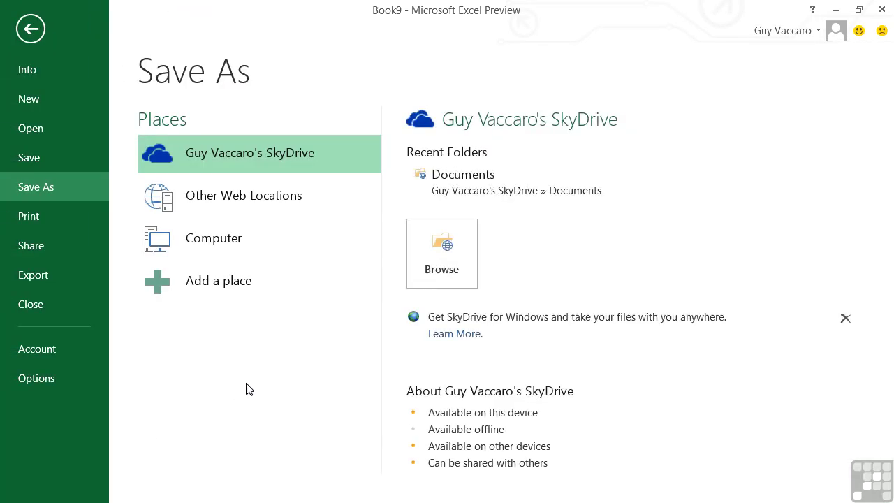
click(295, 236)
click(525, 188)
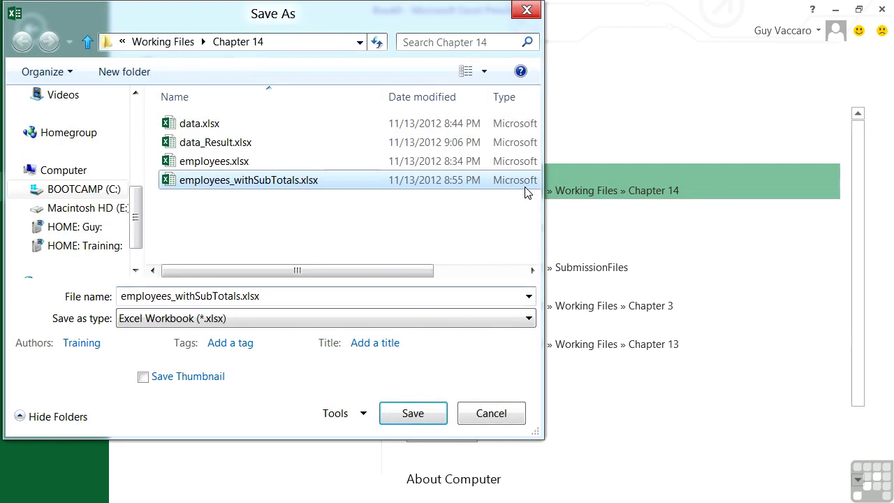
click(259, 297)
text(webD)
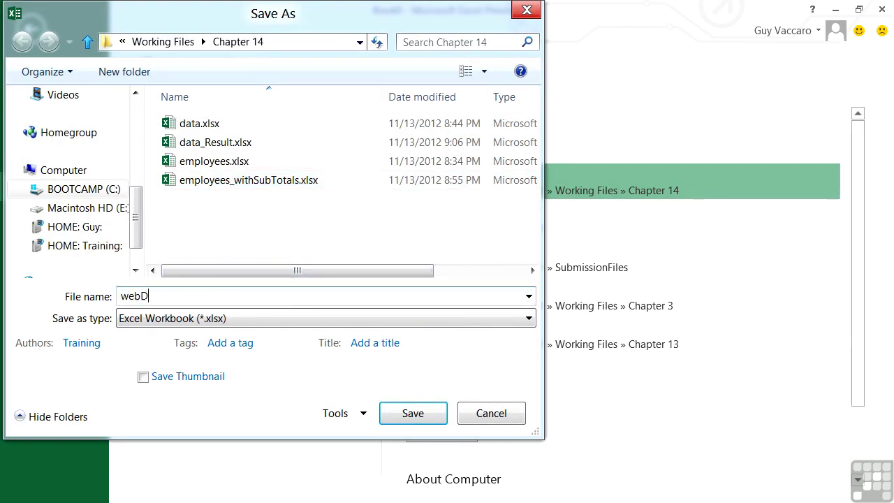
text(ata)
key(Return)
Step: Create a column chart of the Gainers prices in A1:B6 on its own chart sheet
scroll(315, 299, up, 3)
scroll(315, 298, up, 4)
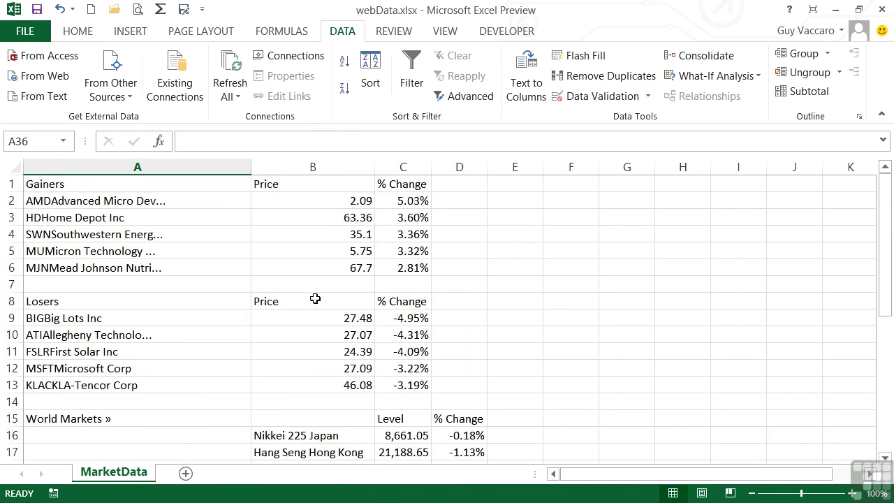
drag(208, 183, 335, 269)
key(F11)
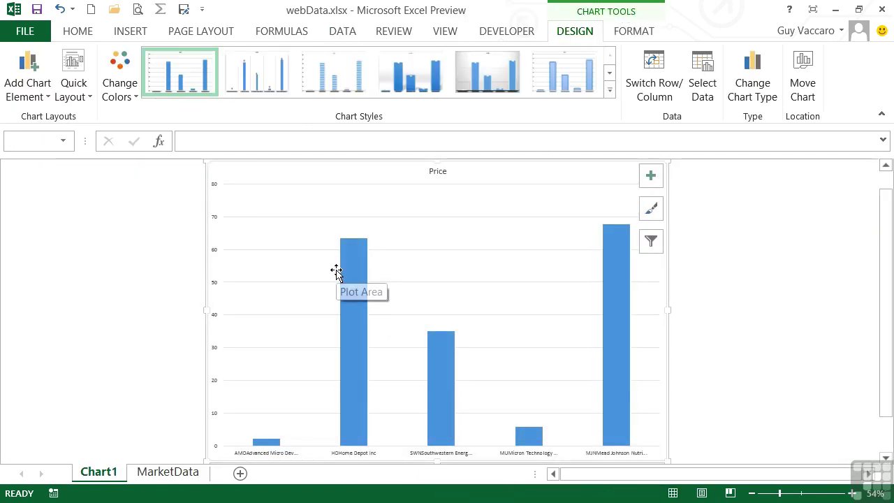
Step: Return to the MarketData sheet and refresh its imported web data from a cell in the Gainers table
click(157, 471)
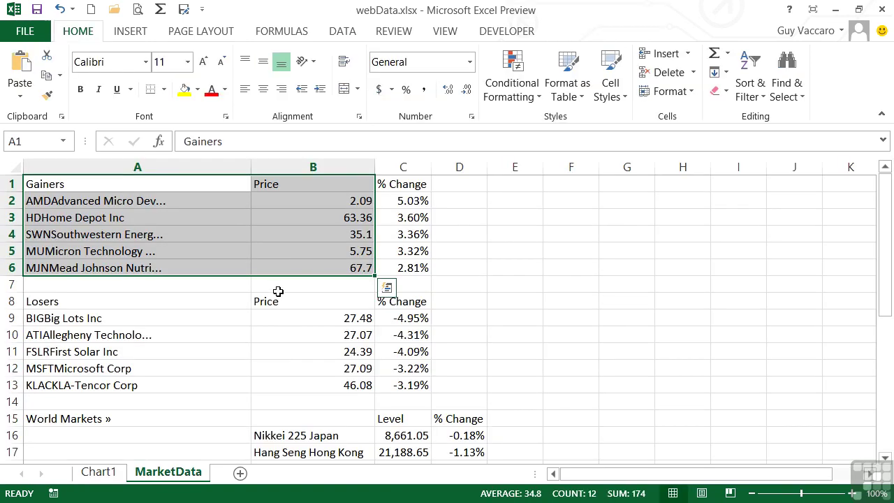
click(339, 267)
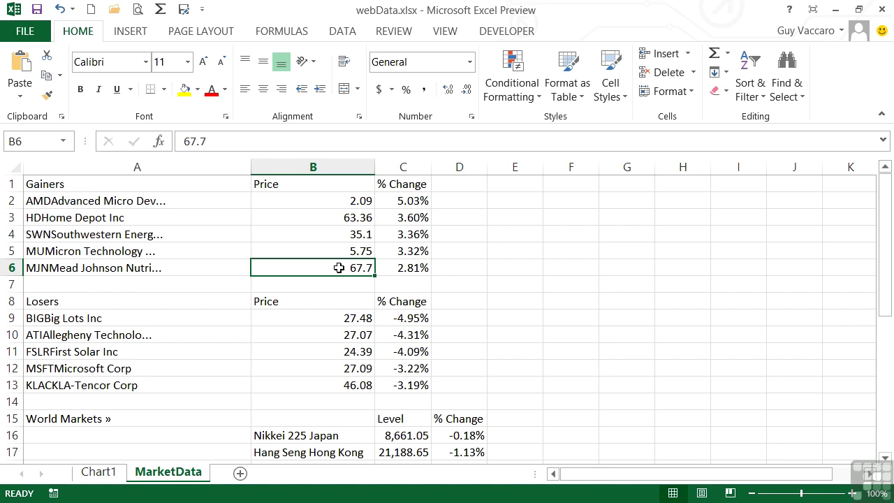
click(343, 31)
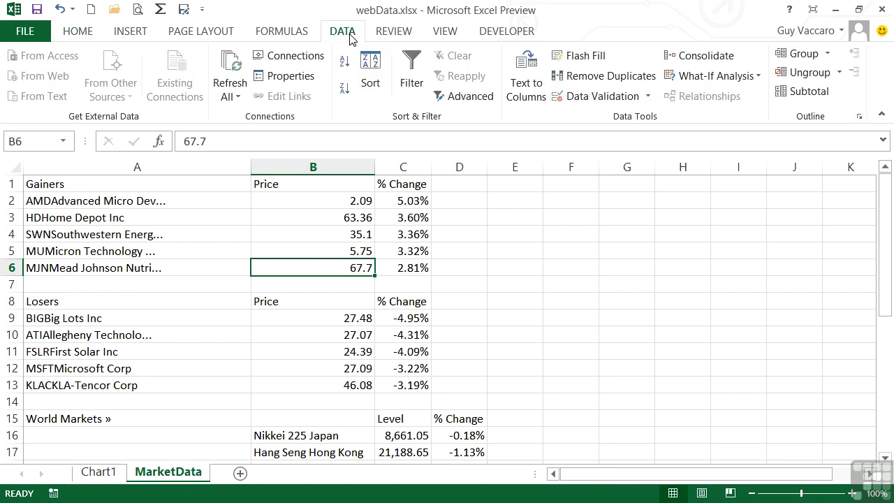
click(235, 104)
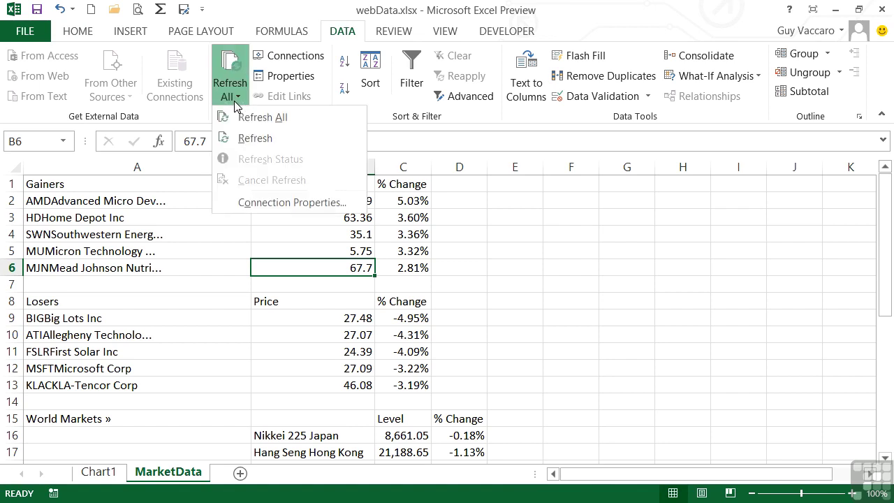
click(253, 146)
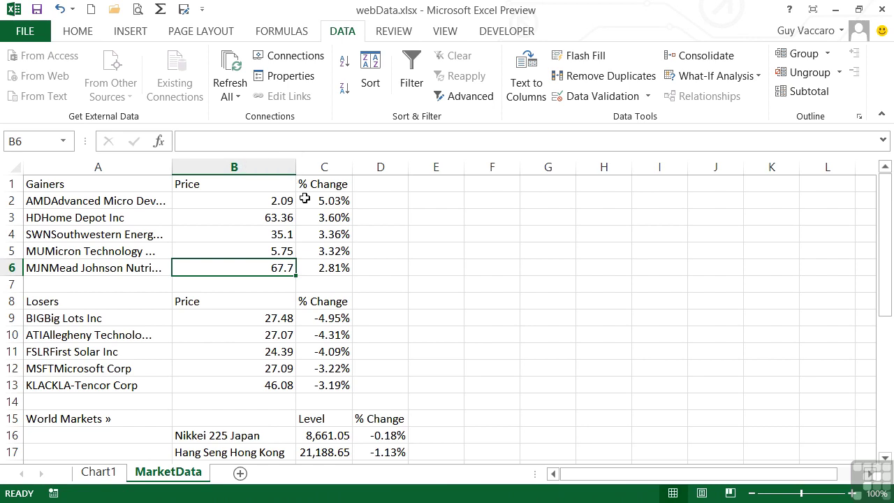
Step: Add a new worksheet, copy the address of the CIA World Factbook population page from Firefox, and return to Excel
click(239, 472)
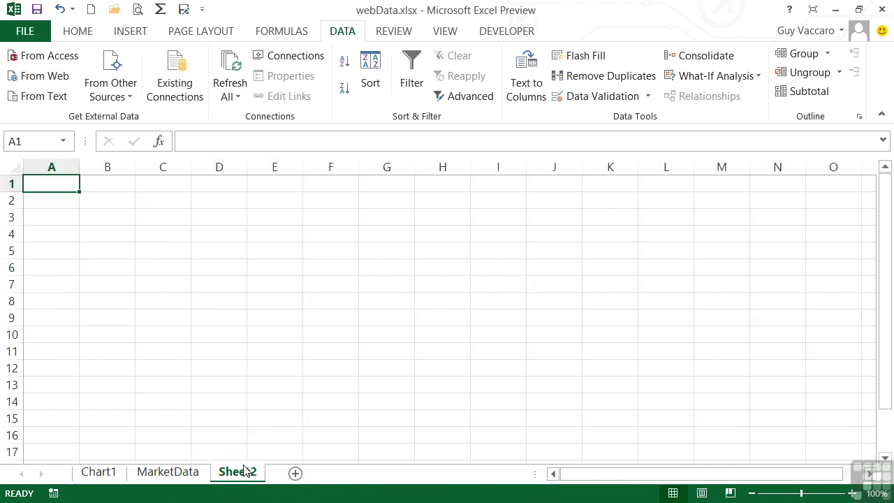
key(alt+Tab)
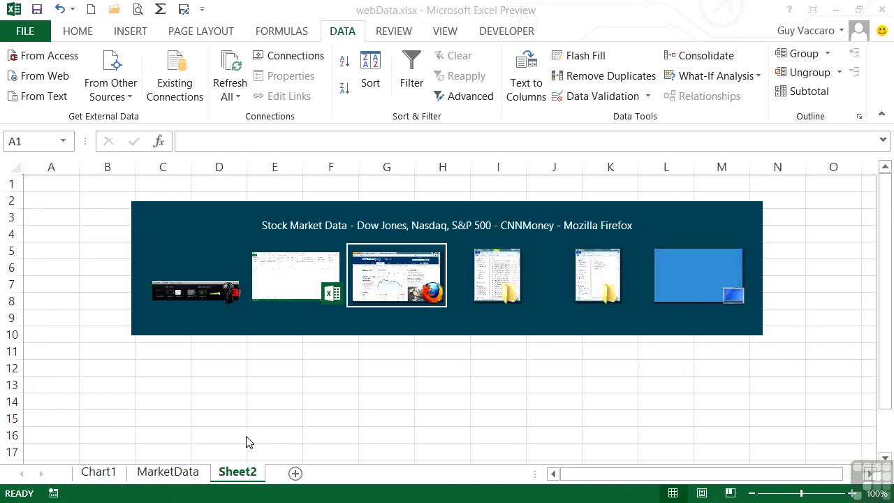
click(203, 14)
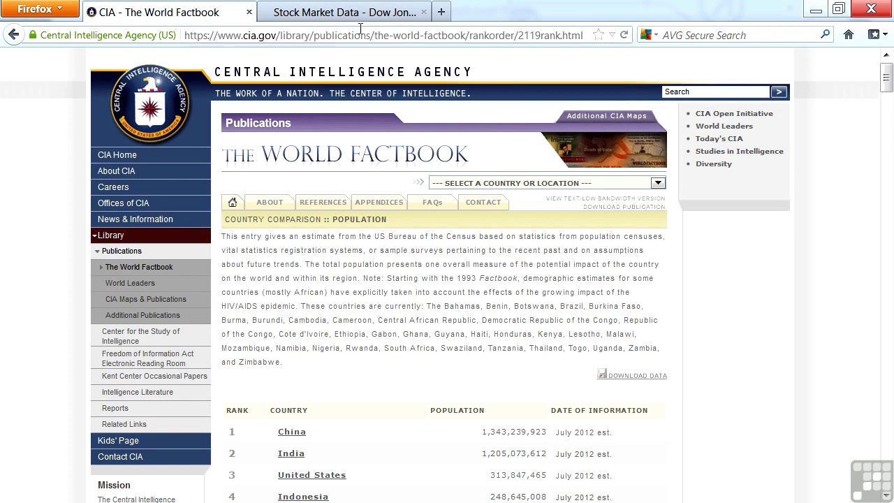
click(410, 29)
right_click(429, 35)
click(437, 81)
key(alt+Tab)
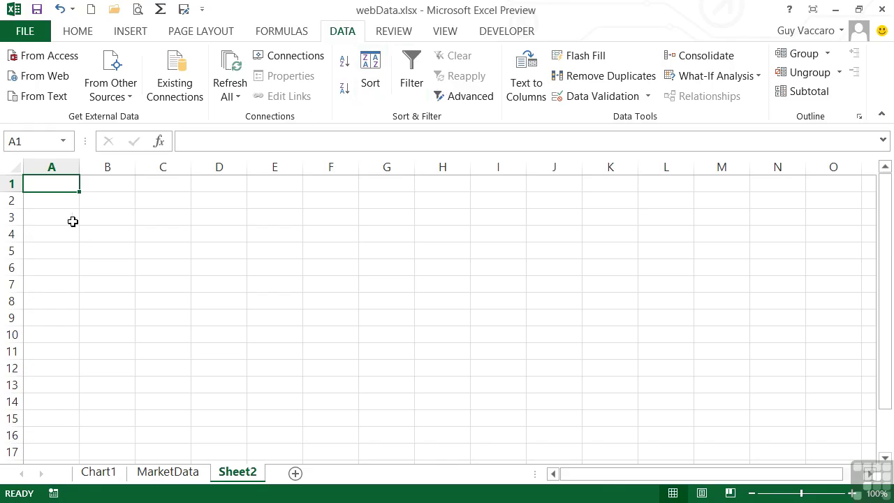
Step: Rename the new blank worksheet as Population
double_click(239, 472)
text(Population)
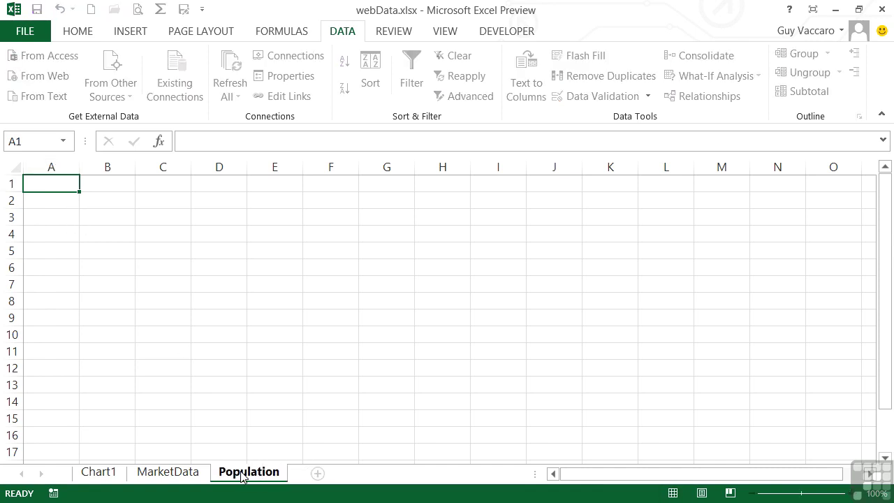
key(Return)
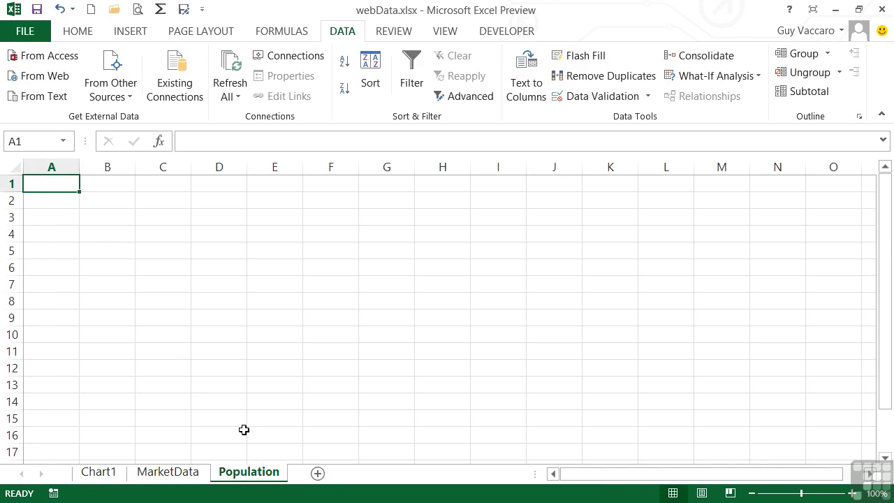
Step: Start a new web query and load the copied CIA World Factbook population page (rankorder/2119rank.html) in it
click(43, 77)
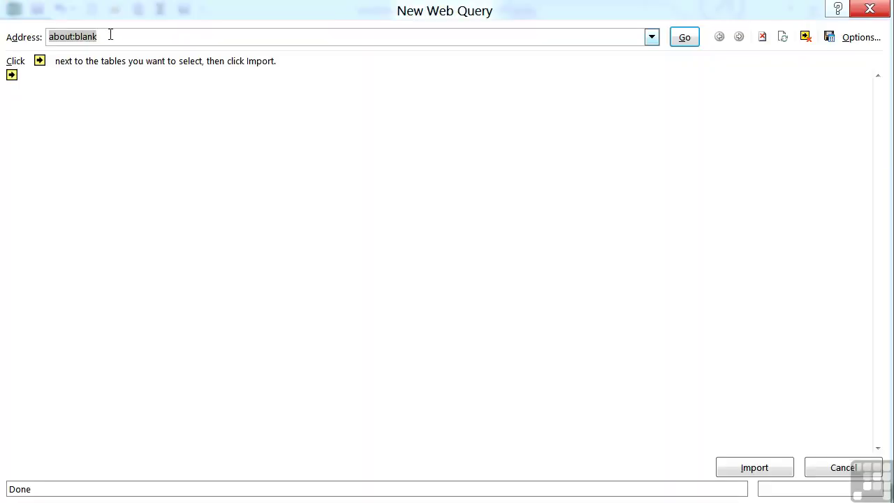
key(ctrl+v)
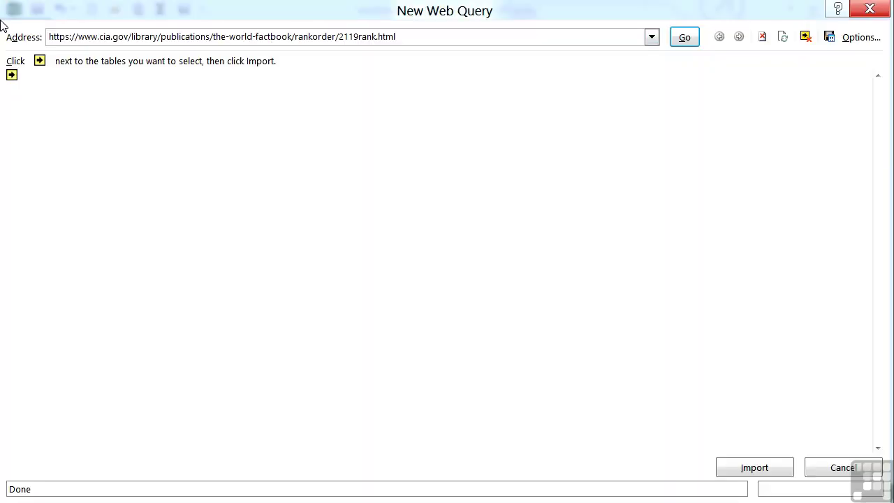
click(685, 37)
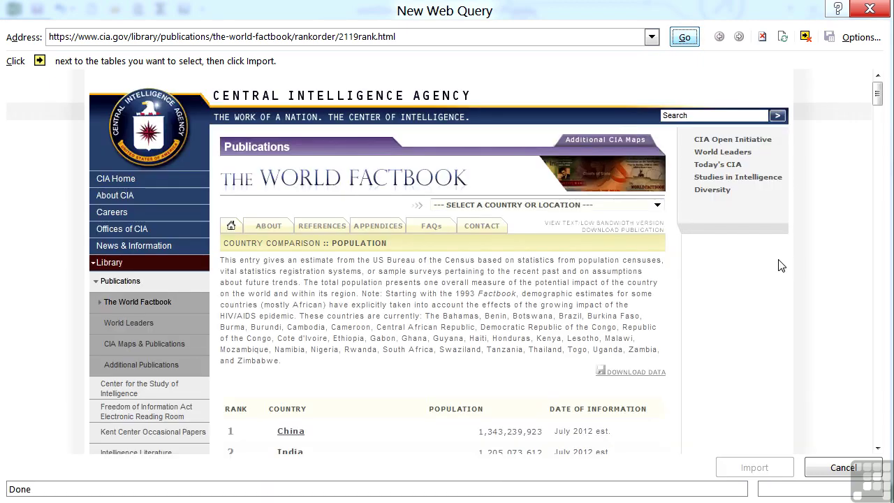
Step: Mark the table's header row and the country rows ranked 1 to 12, China through Philippines, for import
drag(882, 105, 882, 123)
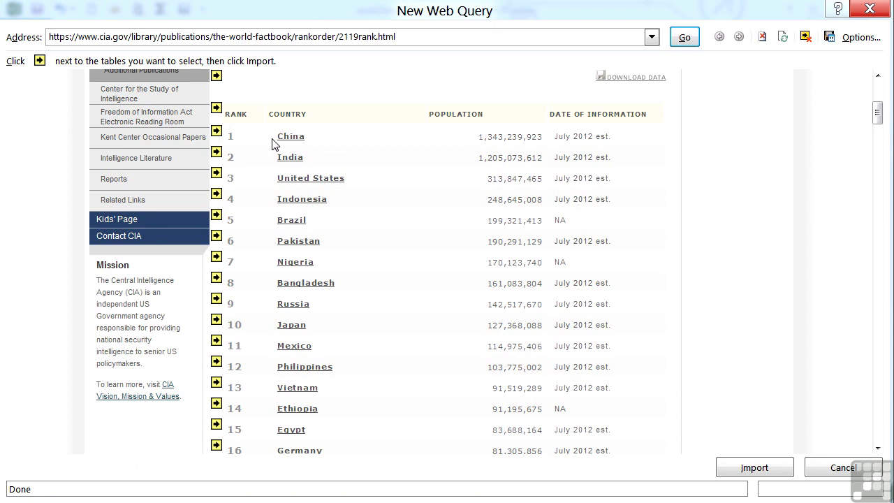
click(216, 108)
click(216, 131)
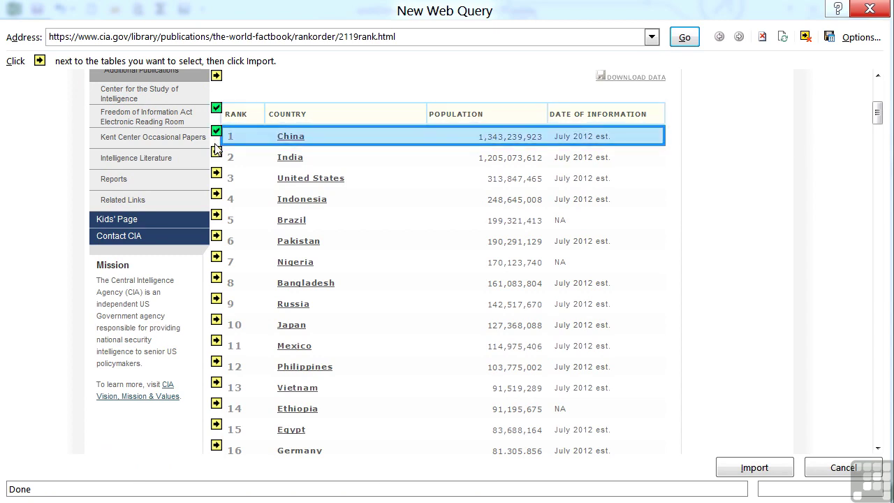
click(216, 152)
click(216, 172)
click(216, 194)
click(216, 215)
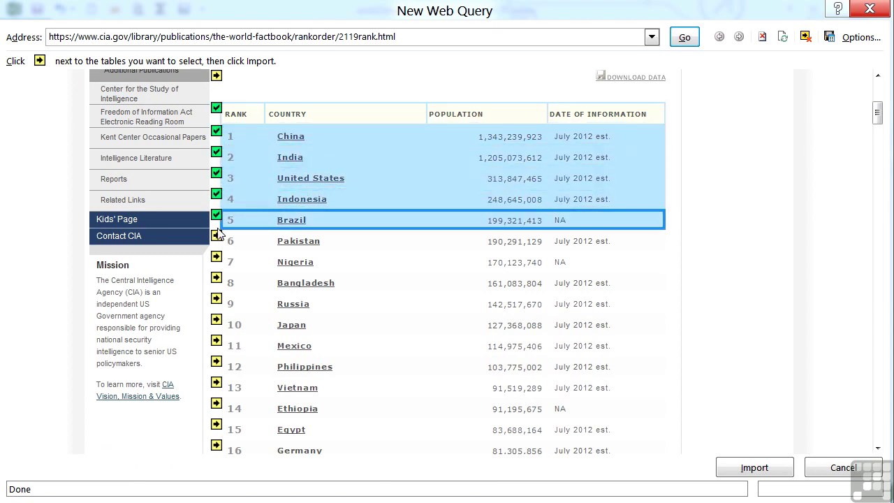
click(217, 236)
click(217, 256)
click(216, 277)
click(217, 298)
click(217, 319)
click(216, 340)
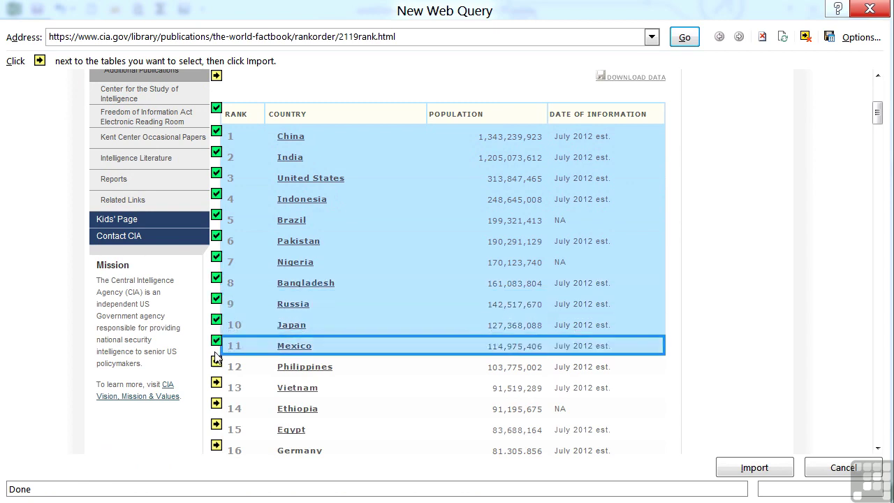
click(216, 361)
Step: Mark the country rows ranked 13 to 20, Vietnam through Thailand, for import as well
scroll(218, 349, down, 2)
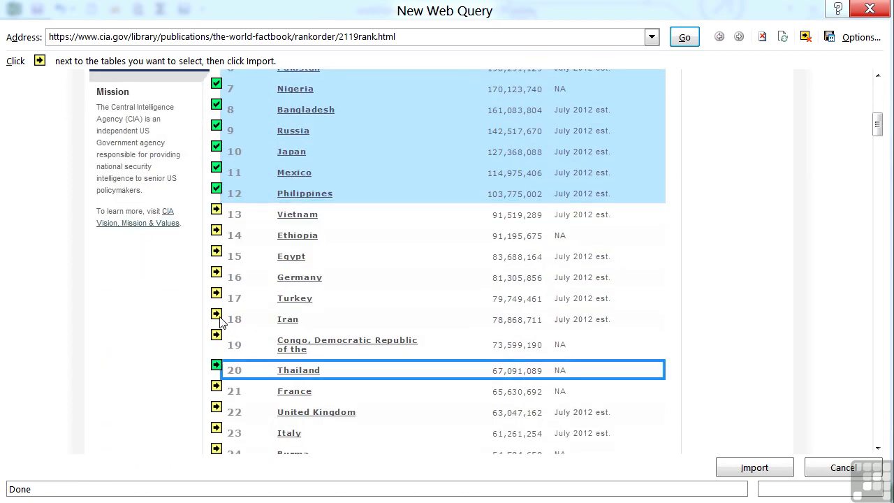
click(217, 215)
click(217, 235)
click(216, 257)
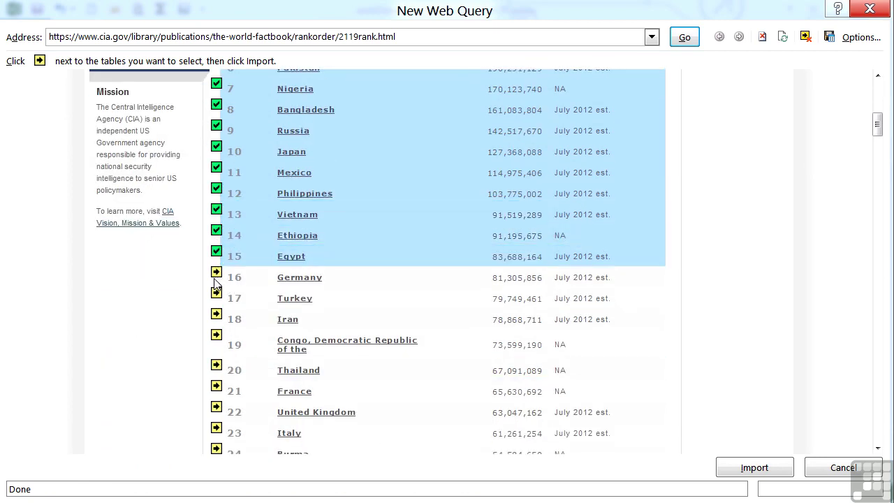
click(217, 298)
click(216, 318)
click(216, 277)
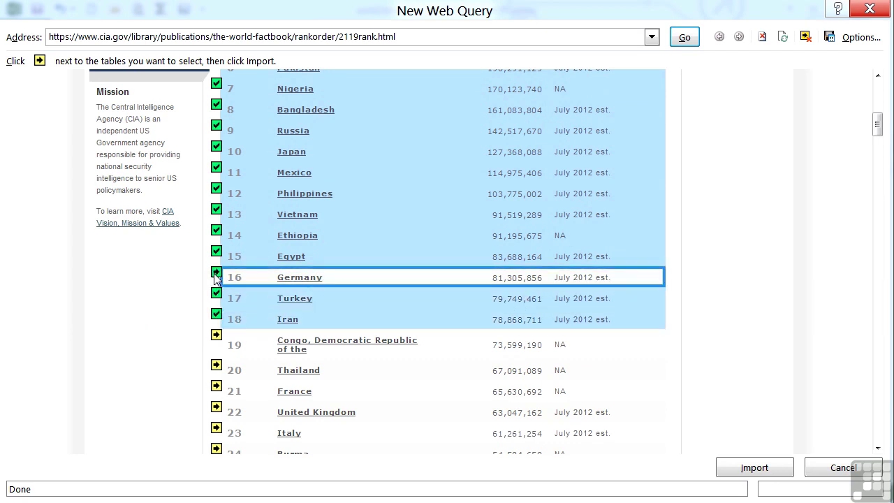
click(216, 335)
click(216, 365)
Step: Import the marked population rows into the existing Population worksheet, starting at cell A1
click(754, 467)
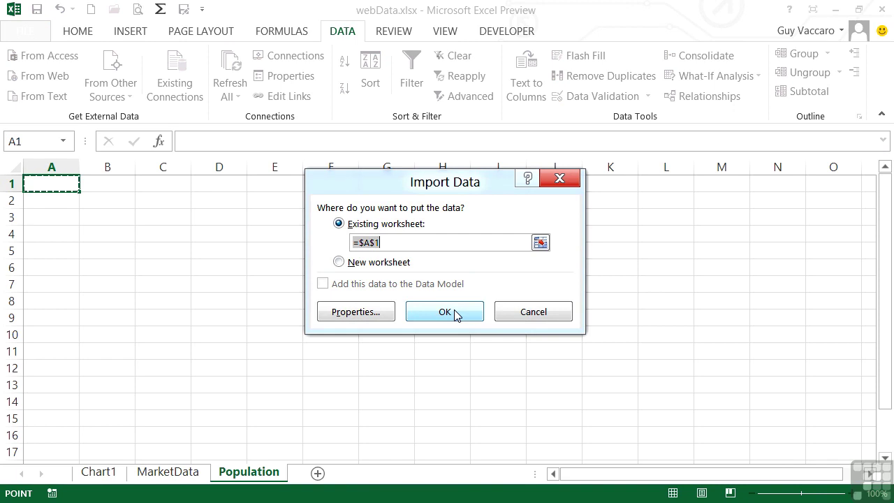
click(454, 313)
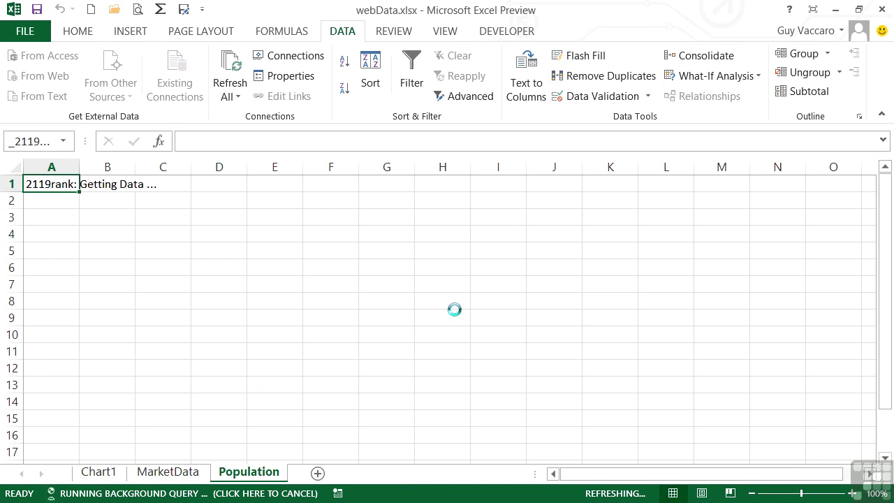
scroll(336, 297, down, 9)
scroll(335, 296, down, 9)
scroll(335, 297, up, 9)
scroll(336, 297, up, 10)
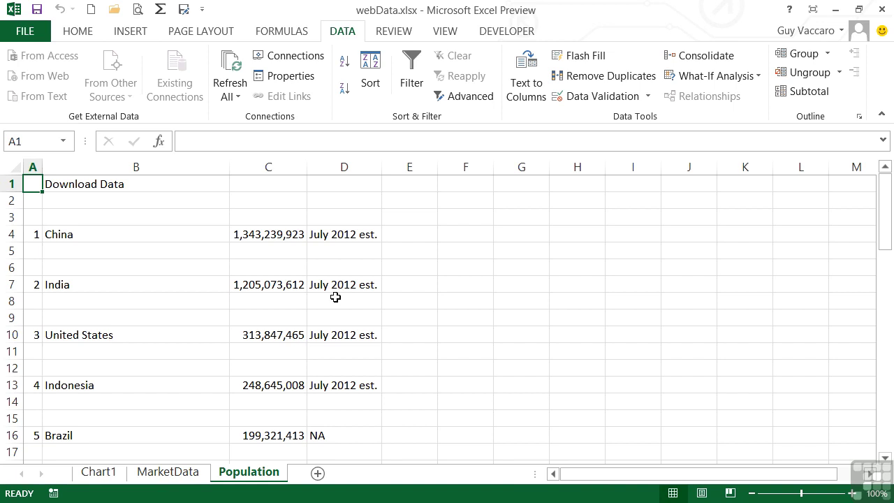
Step: Refresh only the imported population query from cell D8 within its data
click(336, 300)
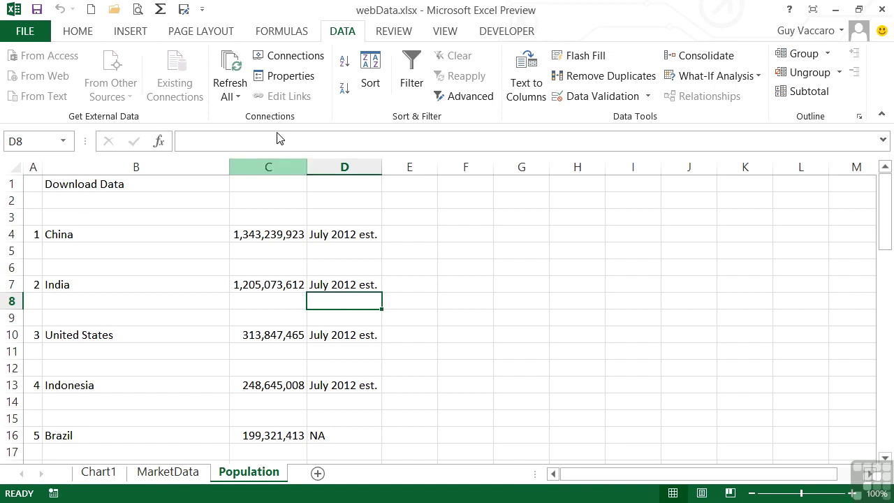
click(237, 97)
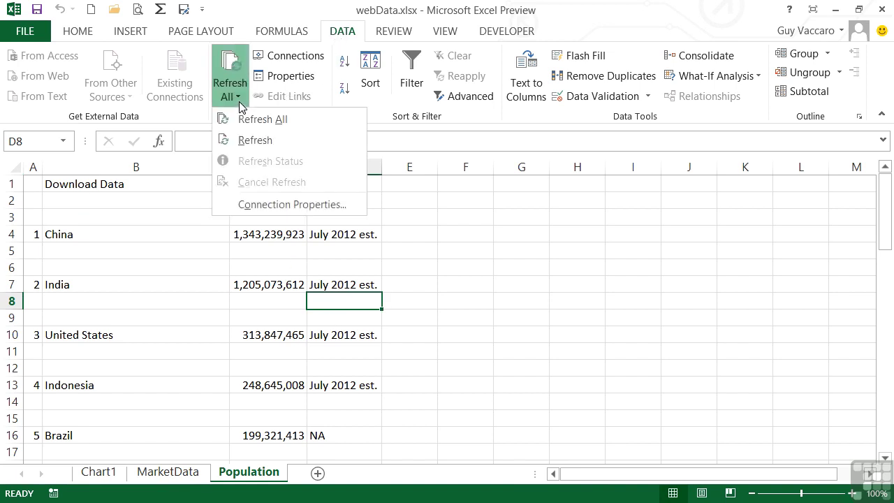
click(245, 142)
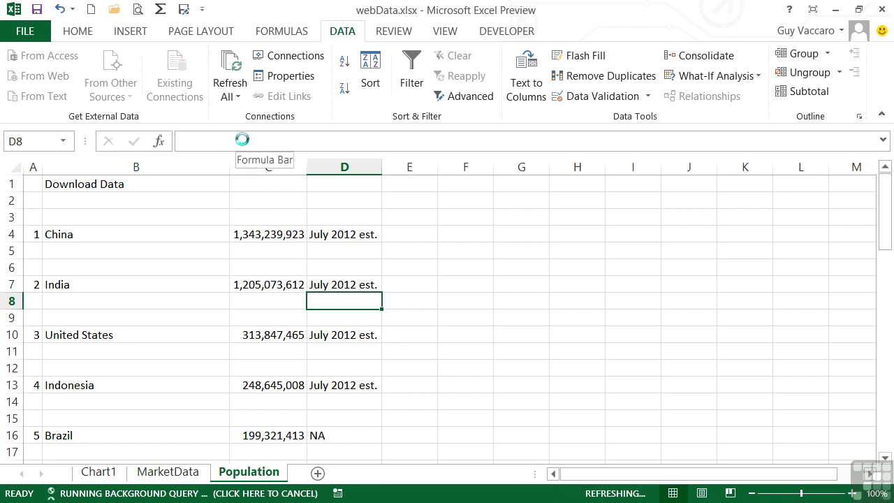